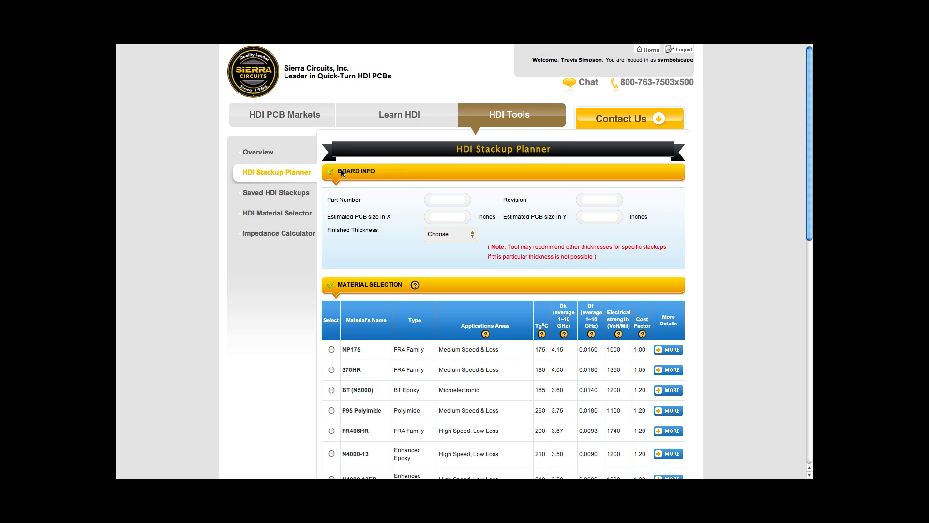
- Enter part number SierraTest and revision 2
click(443, 201)
text(SierraTest)
key(Tab)
text(2)
- Set the PCB size to 4 by 4 inches
click(440, 218)
text(4)
click(590, 217)
text(4)
click(474, 235)
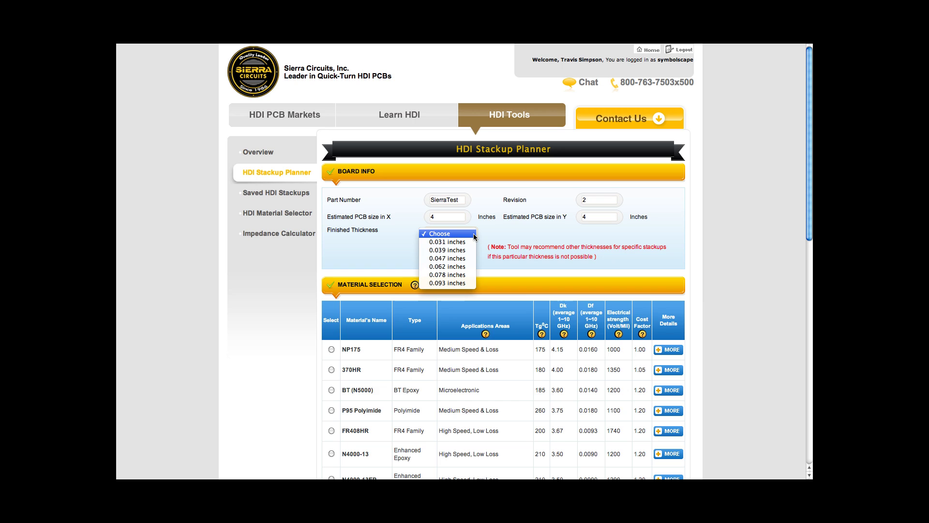
- Set finished thickness to 0.062 inches and select N4000-13EP SI as the material
click(463, 266)
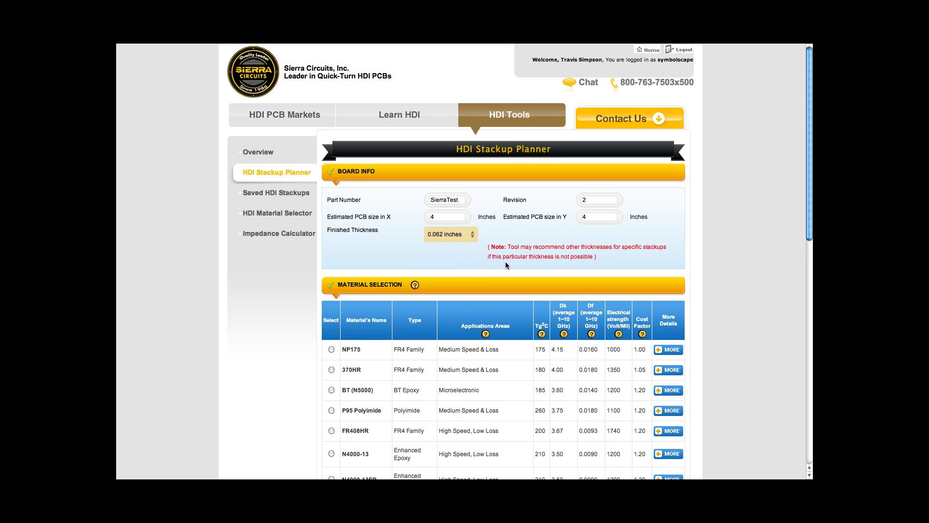
scroll(671, 254, down, 1)
scroll(672, 256, down, 2)
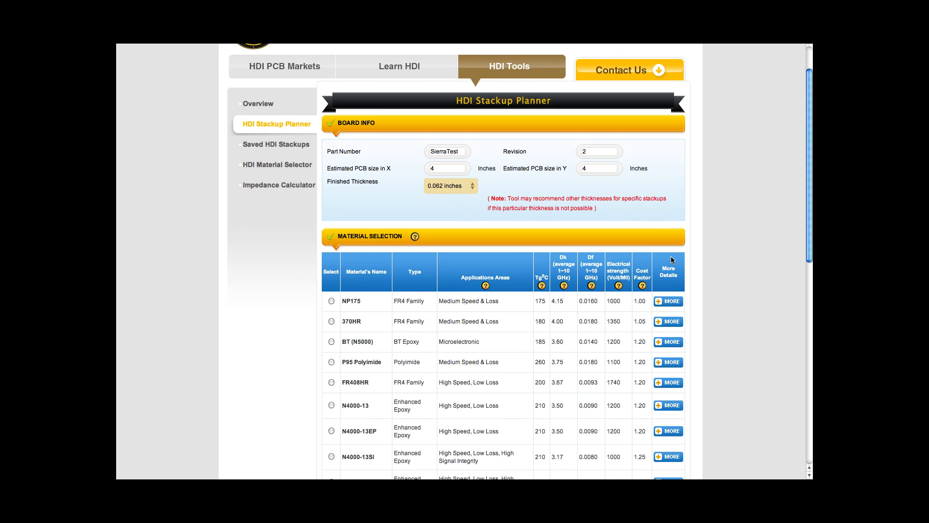
scroll(673, 259, down, 2)
scroll(671, 262, down, 4)
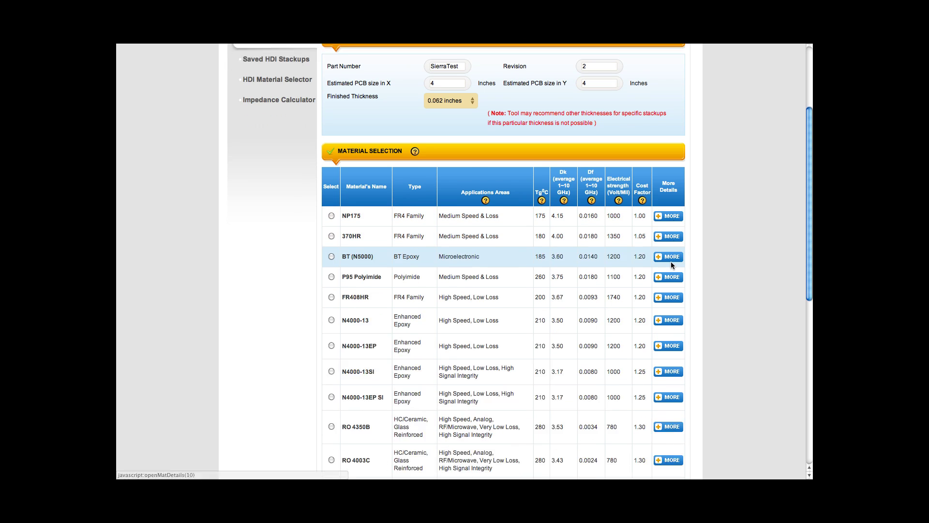
scroll(670, 266, down, 1)
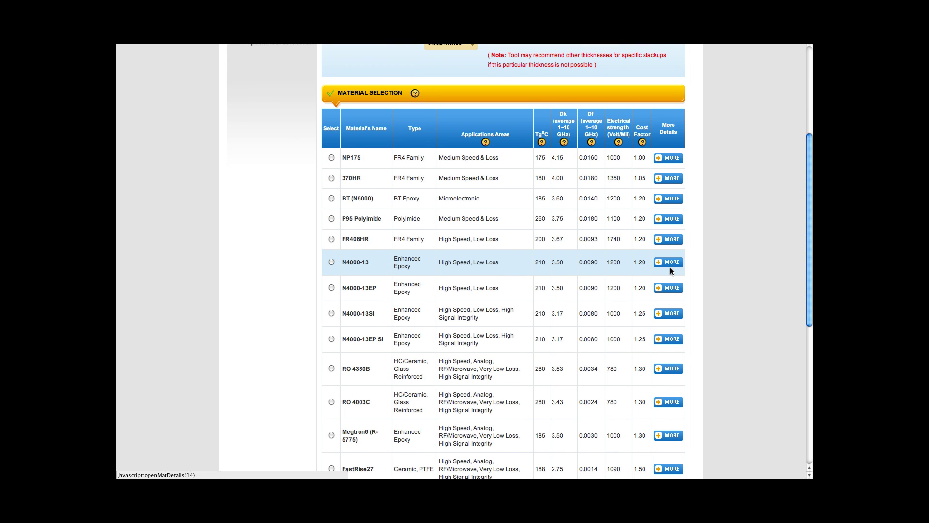
scroll(670, 267, down, 2)
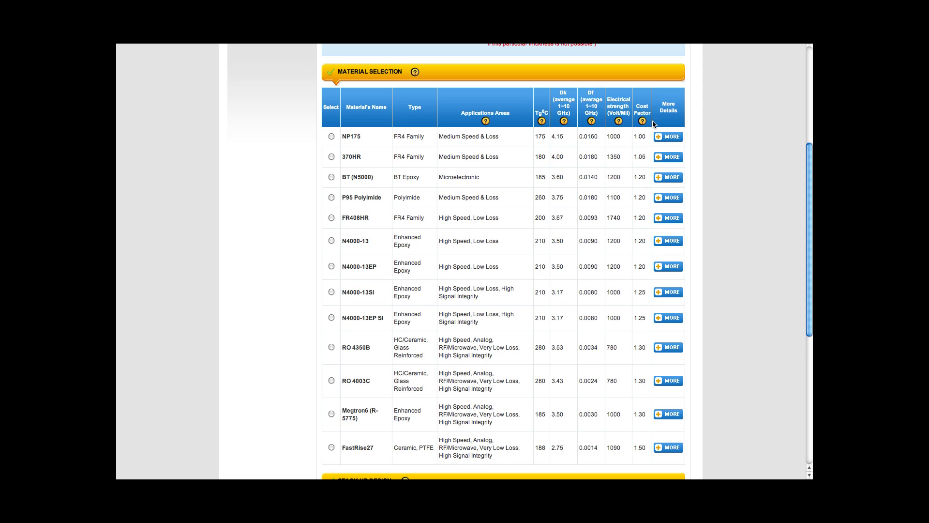
mouse_move(643, 122)
click(331, 317)
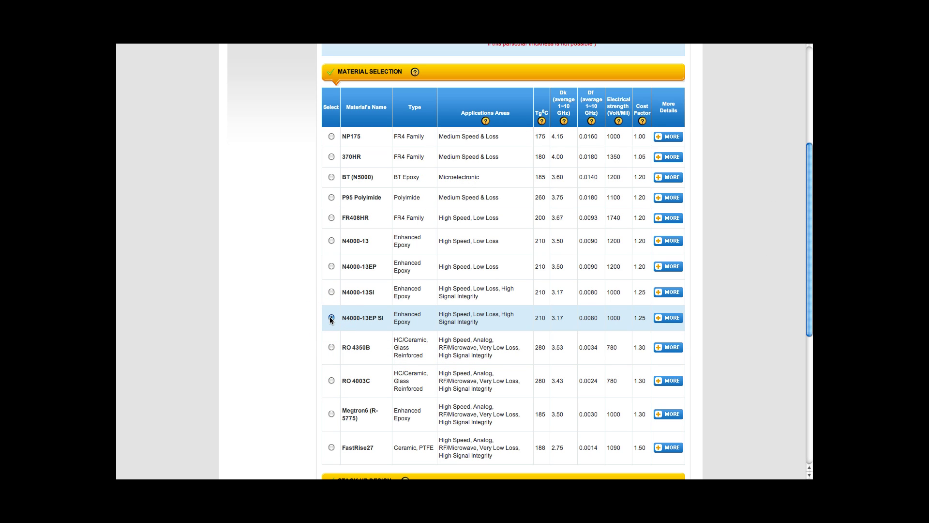
click(662, 317)
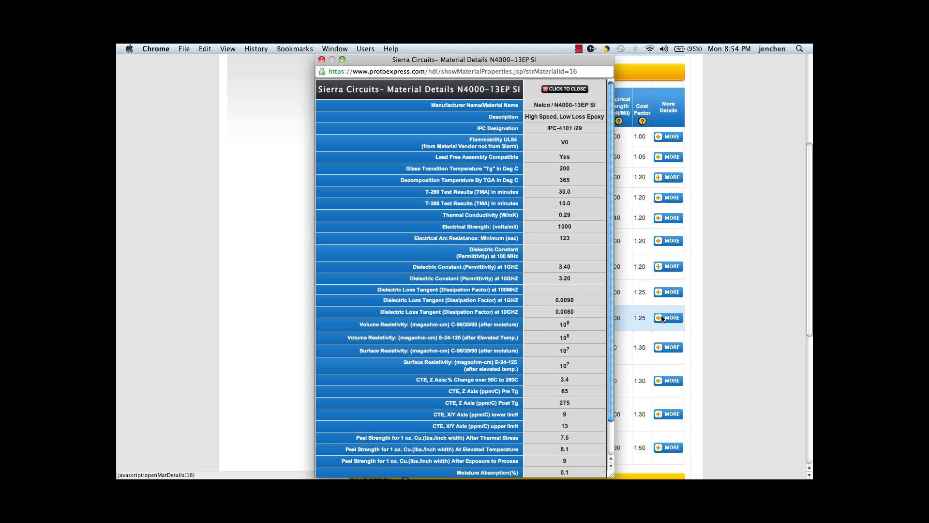
scroll(566, 277, down, 1)
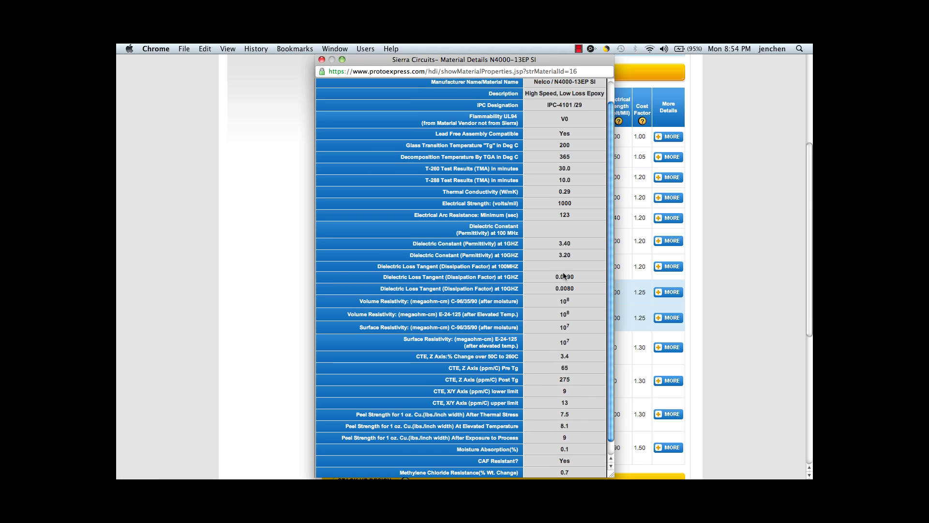
click(321, 59)
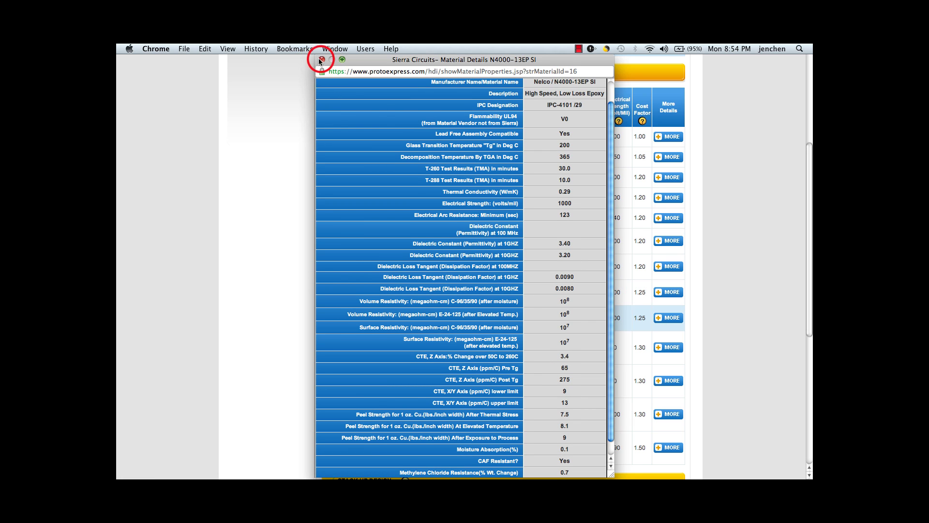
- Keep outer layers as Signal and plan the stackup by number of signal layers
scroll(310, 224, down, 5)
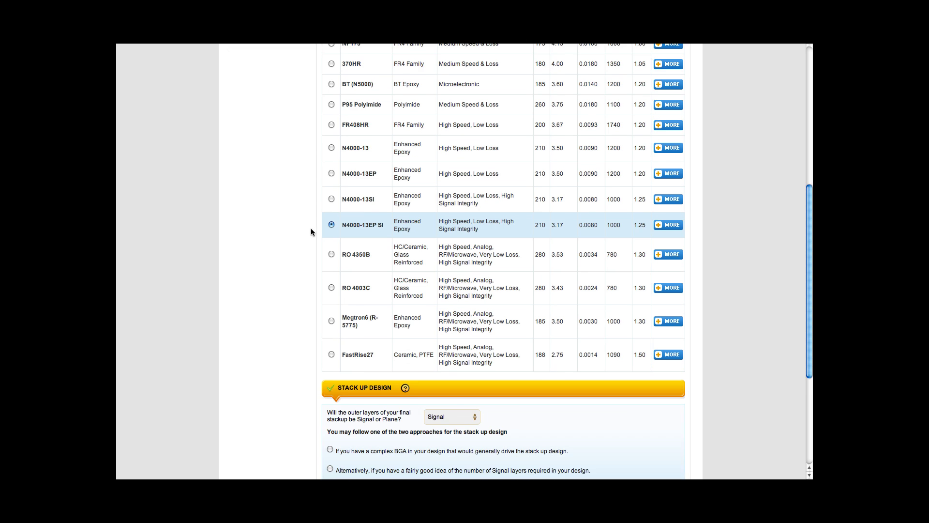
scroll(310, 240, down, 2)
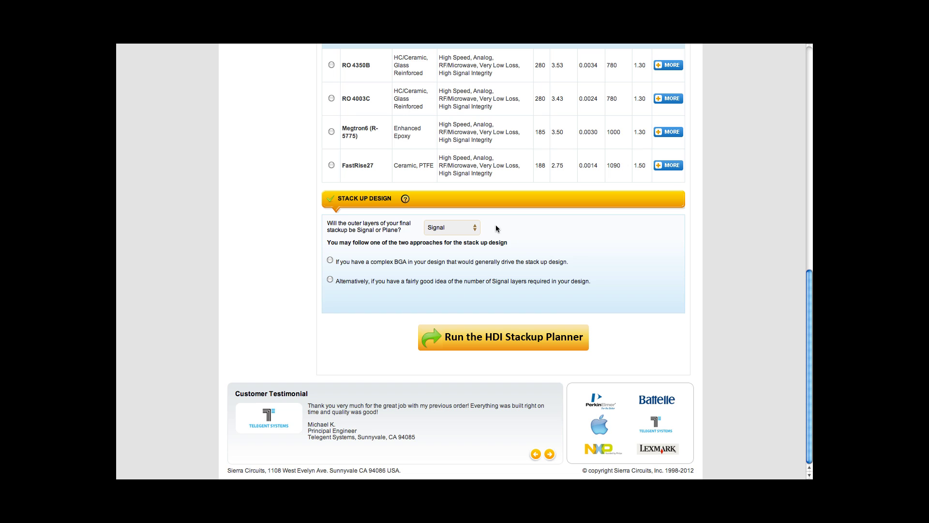
click(476, 228)
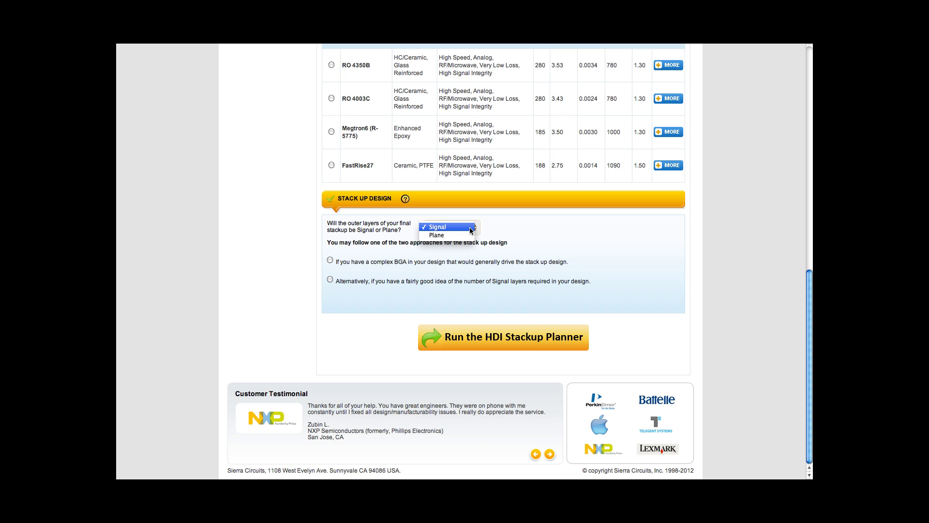
click(470, 231)
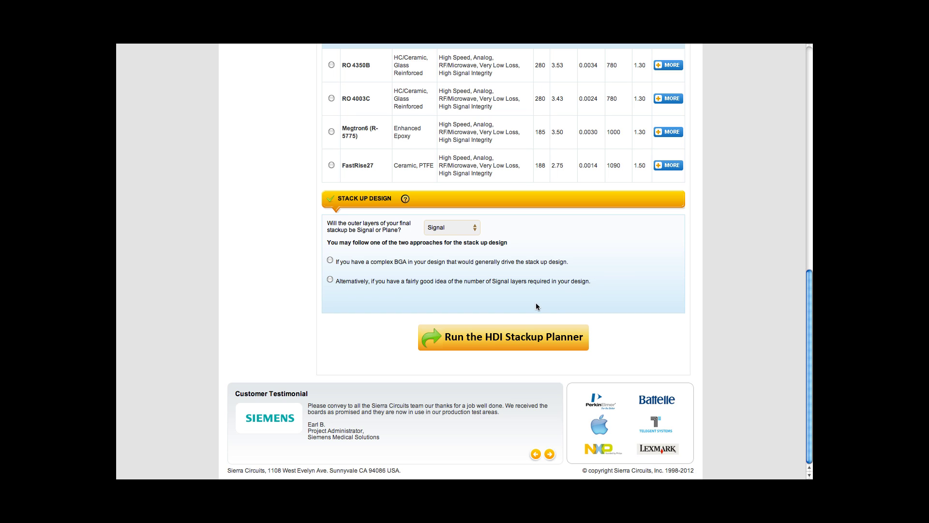
click(331, 280)
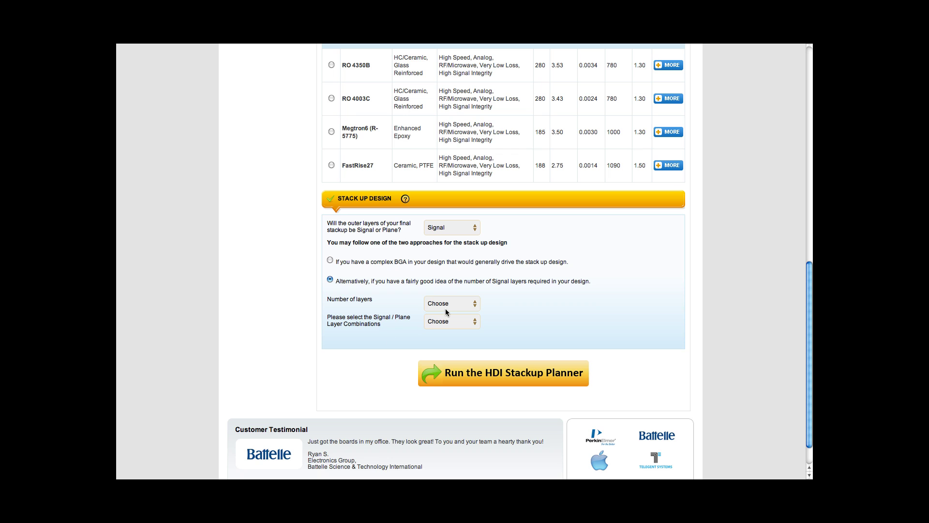
- Choose 10 layers with the 6 Signal, 4 Plane layer combination
click(474, 303)
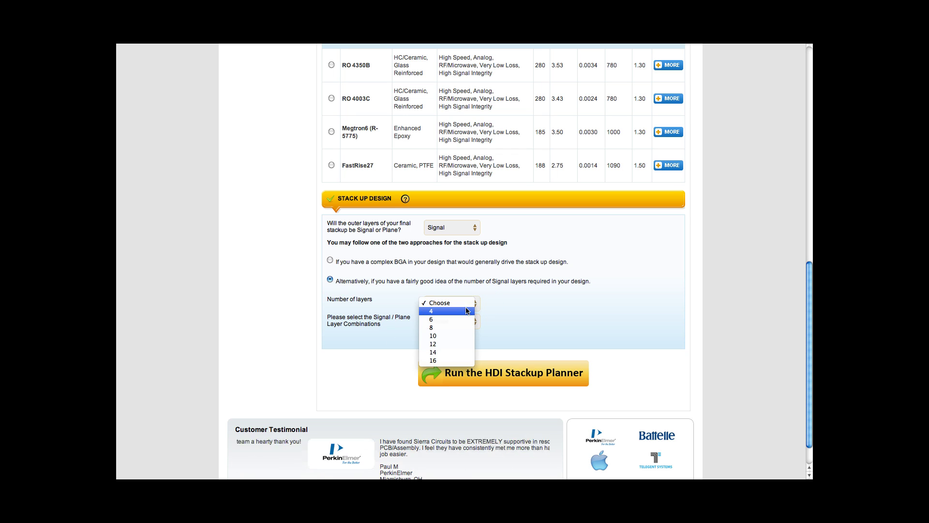
click(457, 336)
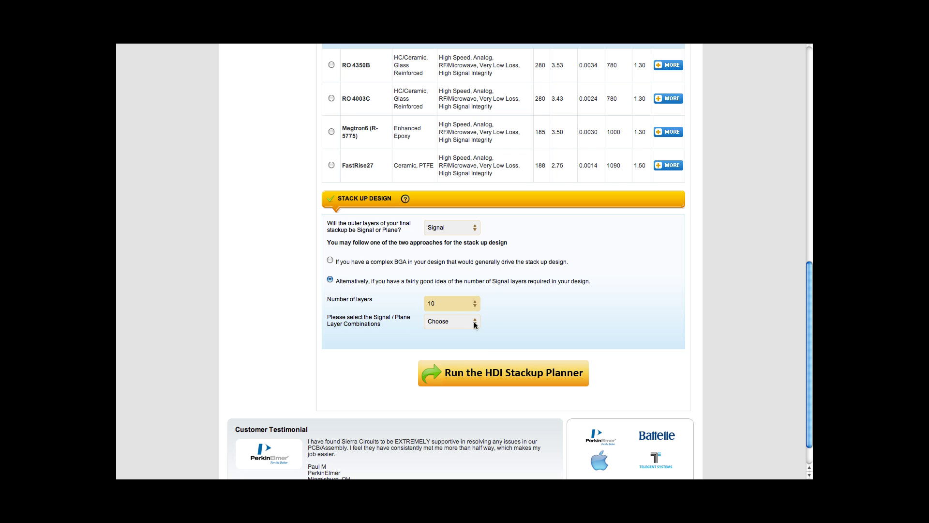
click(475, 324)
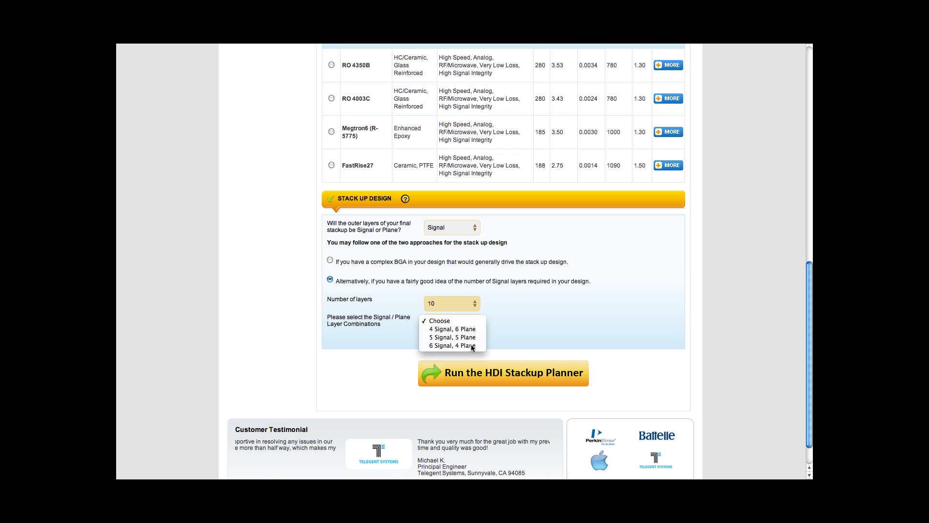
click(472, 346)
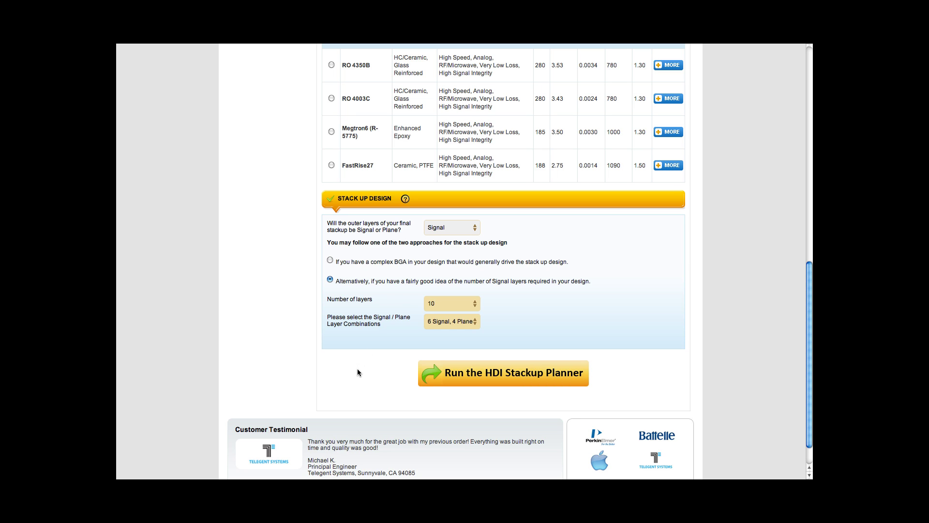
- Run the HDI Stackup Planner and open the detailed Option D report
click(499, 374)
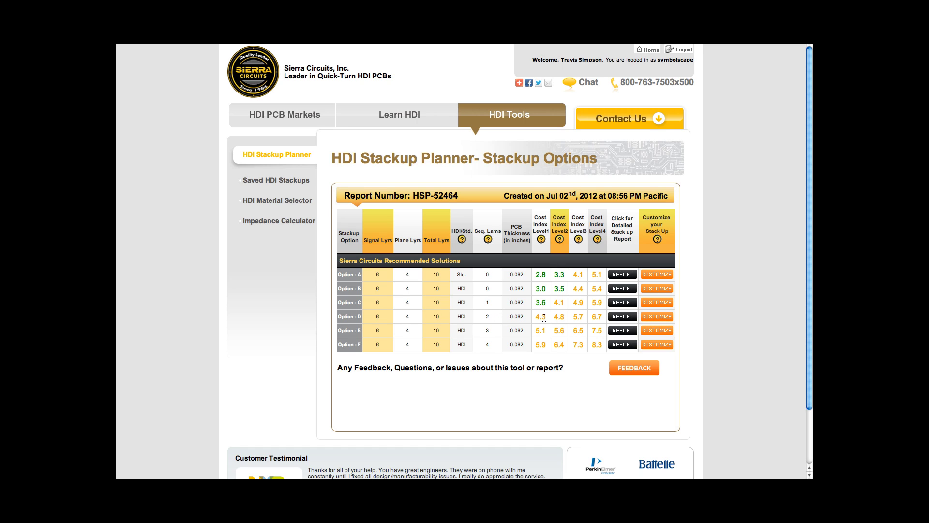
click(622, 317)
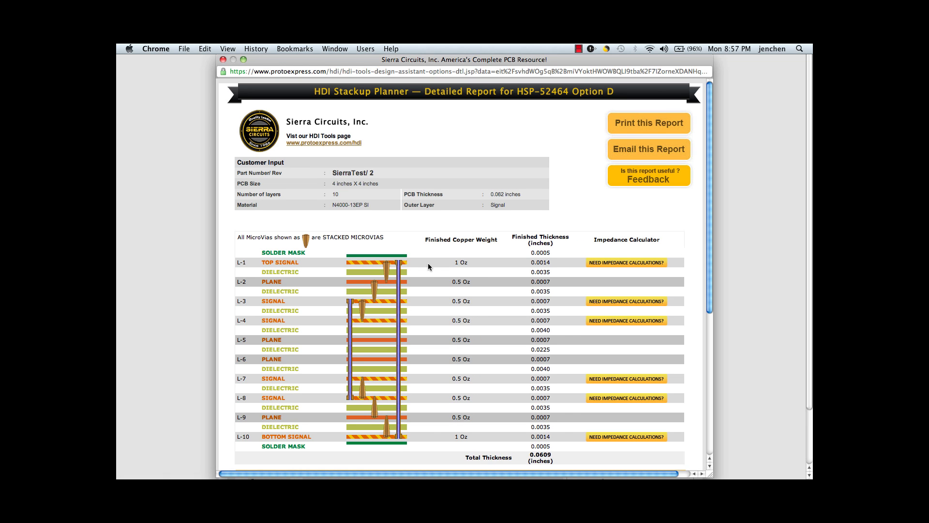
- Scroll down to the Customer Saved Impedance Results and Stackup Details sections
scroll(428, 265, down, 1)
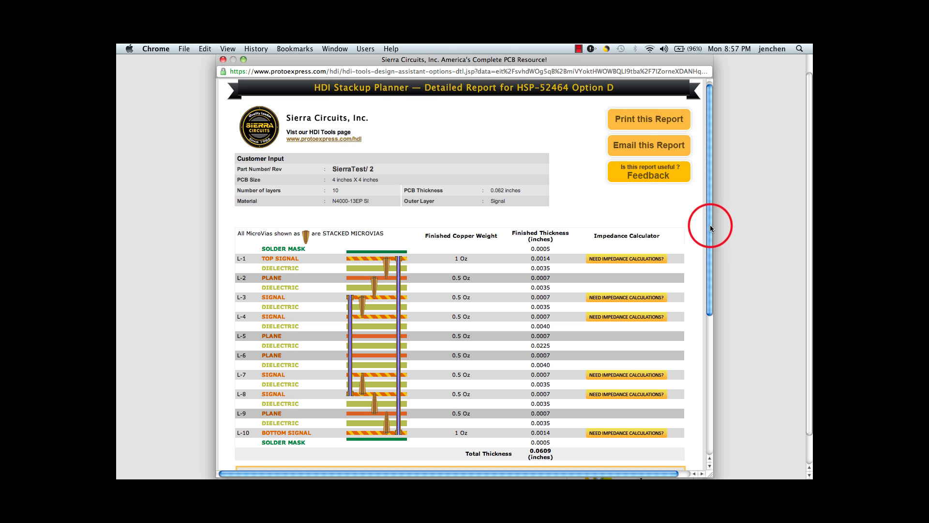
drag(710, 225, 710, 283)
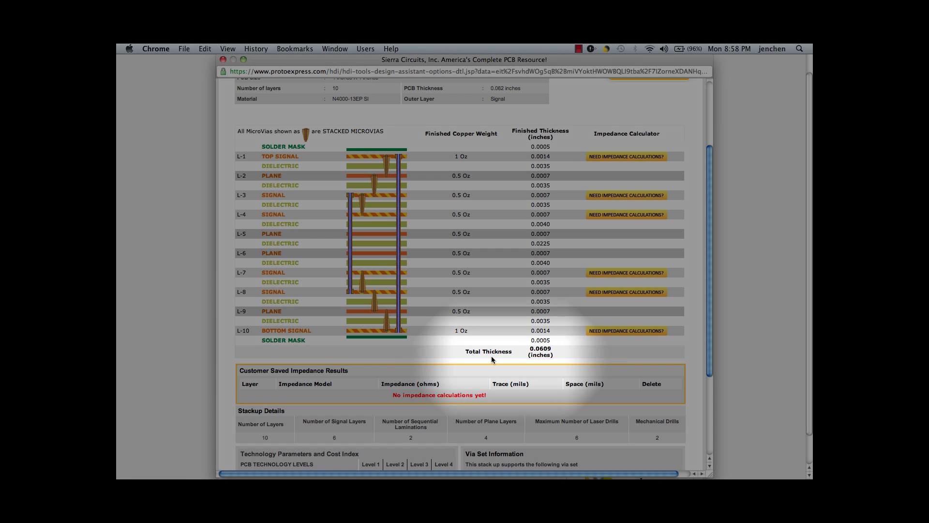
- Scroll to the Technology Parameters, Cost Index and Via Set Information at the report's bottom
scroll(484, 345, down, 1)
scroll(480, 341, down, 1)
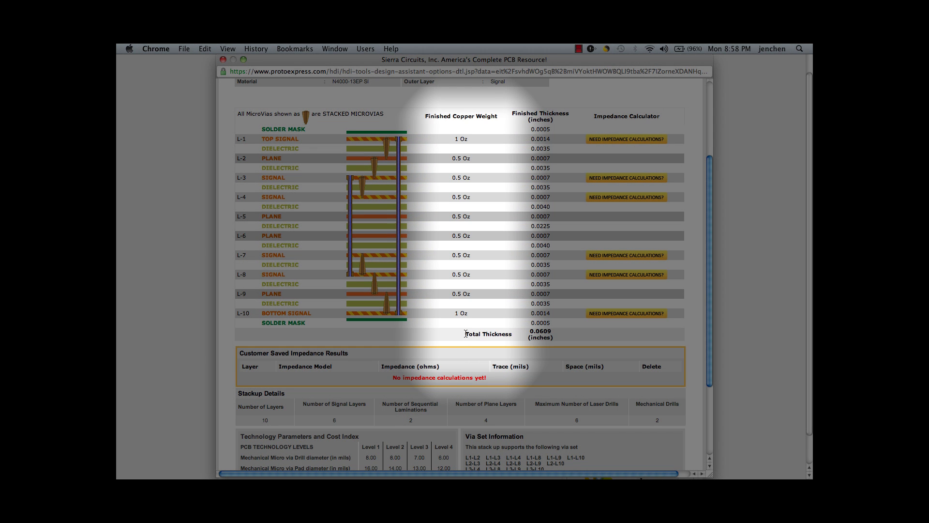
scroll(463, 331, down, 2)
scroll(464, 332, down, 3)
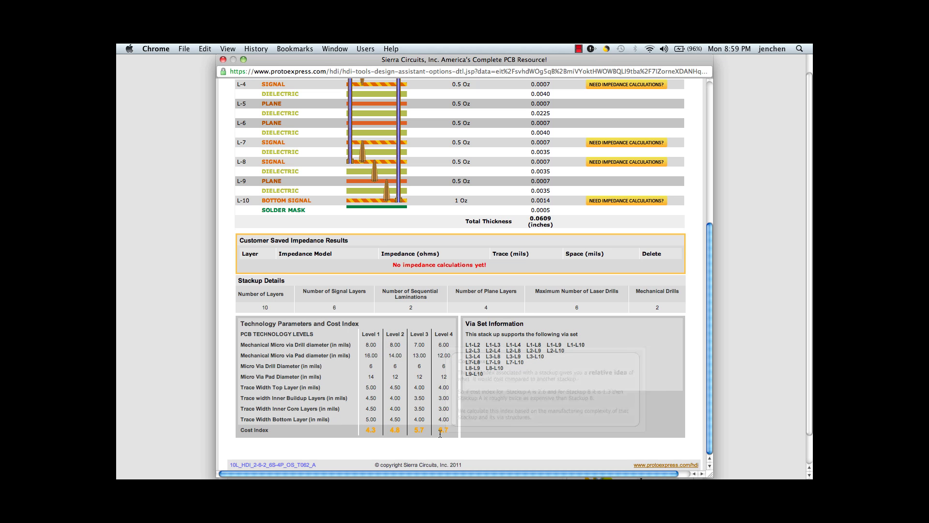
- Switch the browser to full screen so the Option D report fills the display
mouse_move(441, 432)
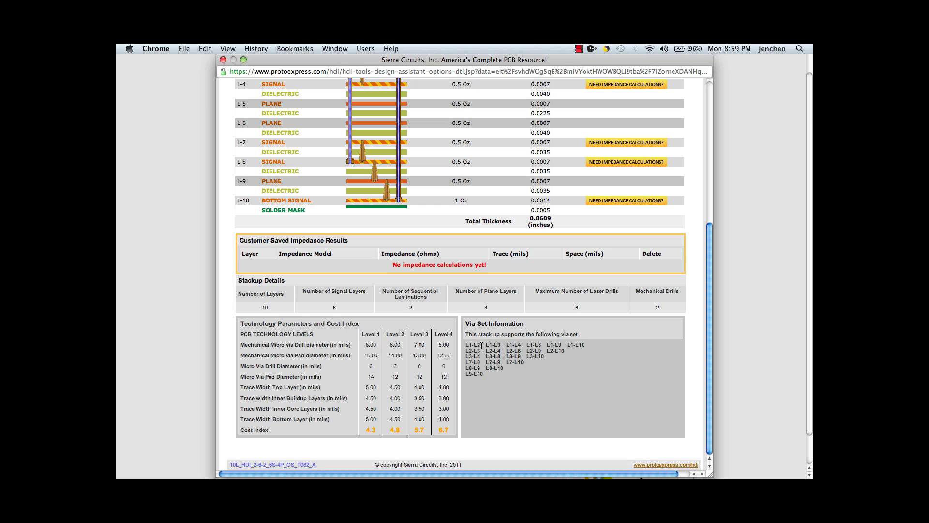
key(super+shift+f)
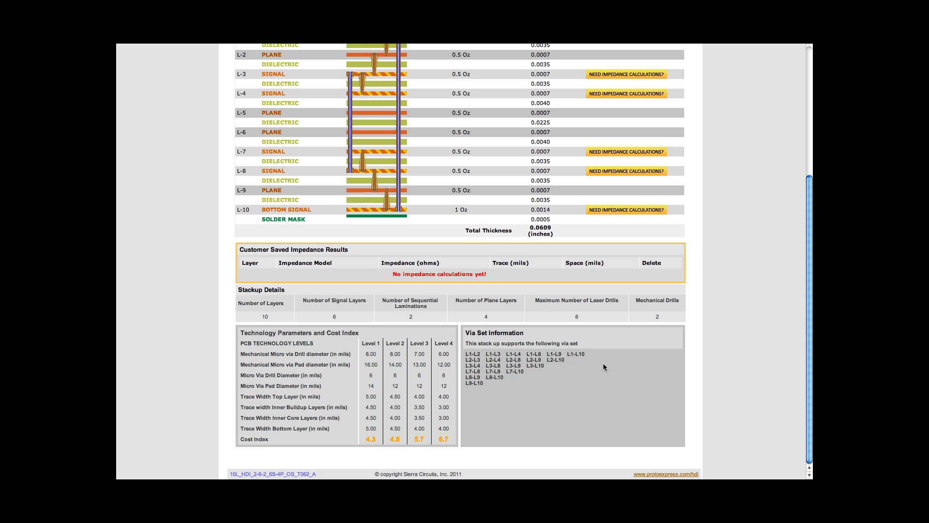
- Calculate a 50-ohm single-ended trace on layer L-3 (49.87 ohms, 5 mil) and save it
scroll(603, 367, up, 8)
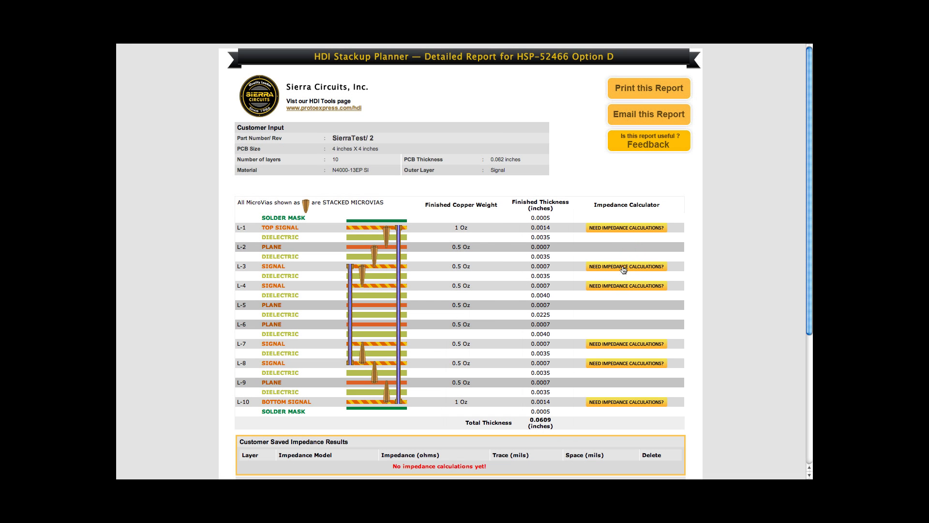
click(623, 267)
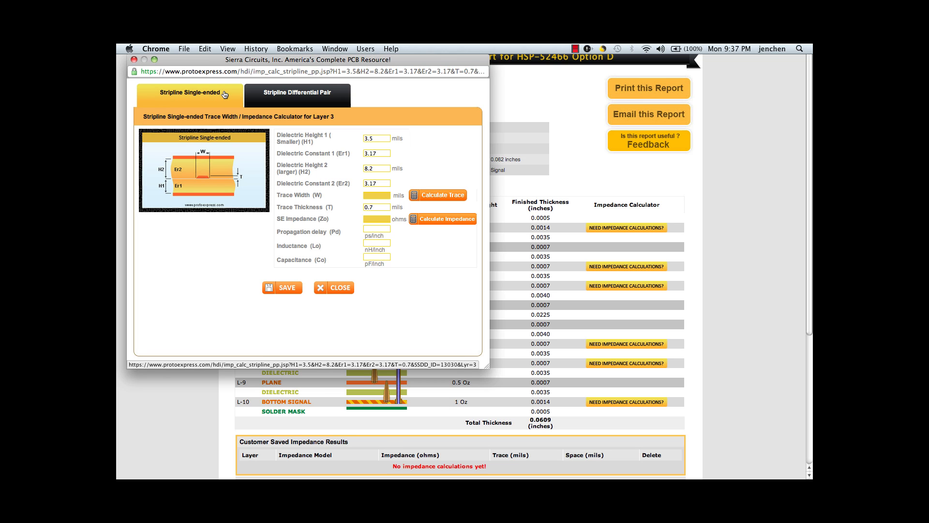
click(292, 93)
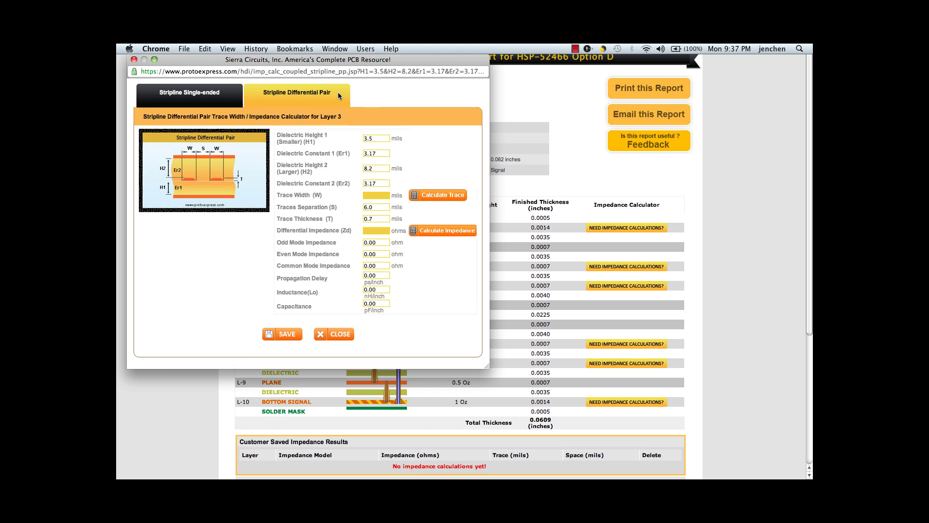
click(193, 92)
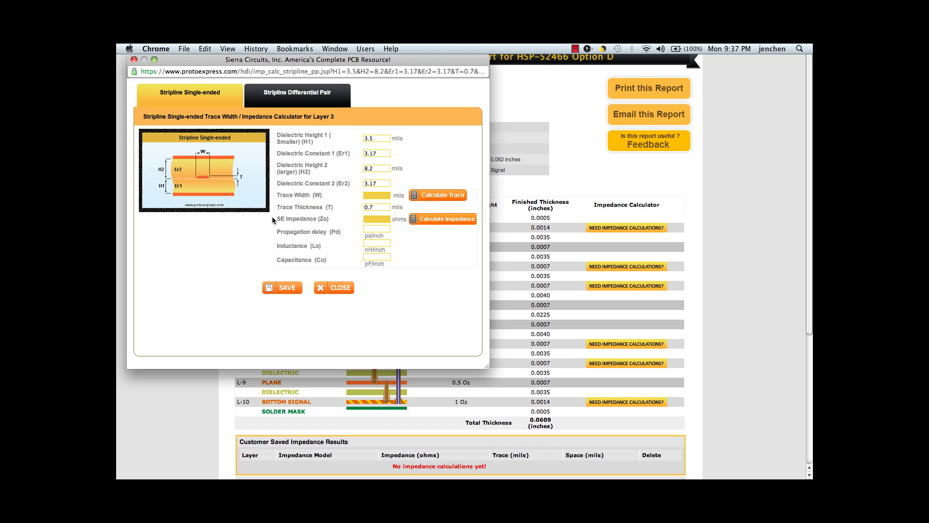
click(370, 219)
text(50)
click(441, 194)
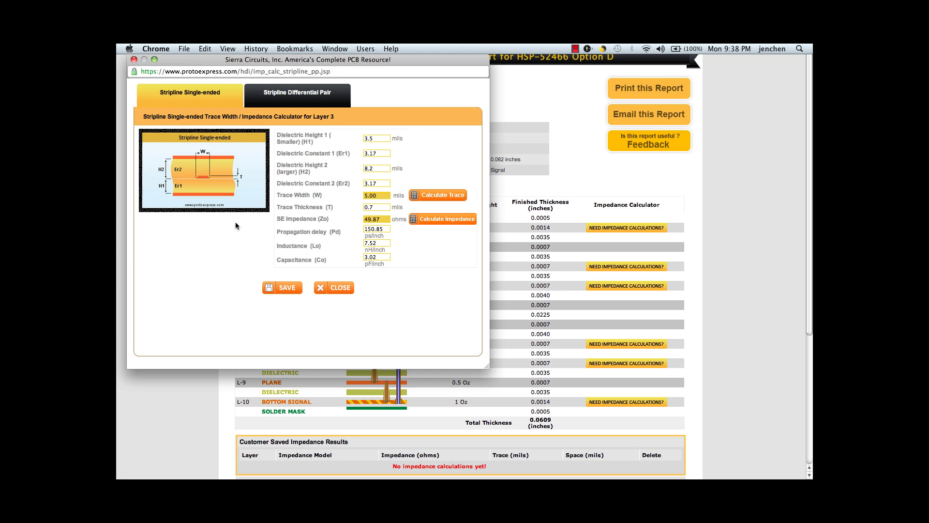
click(284, 289)
- Calculate and save a layer L-7 differential pair with 6 mil traces (86.61 ohms)
click(338, 288)
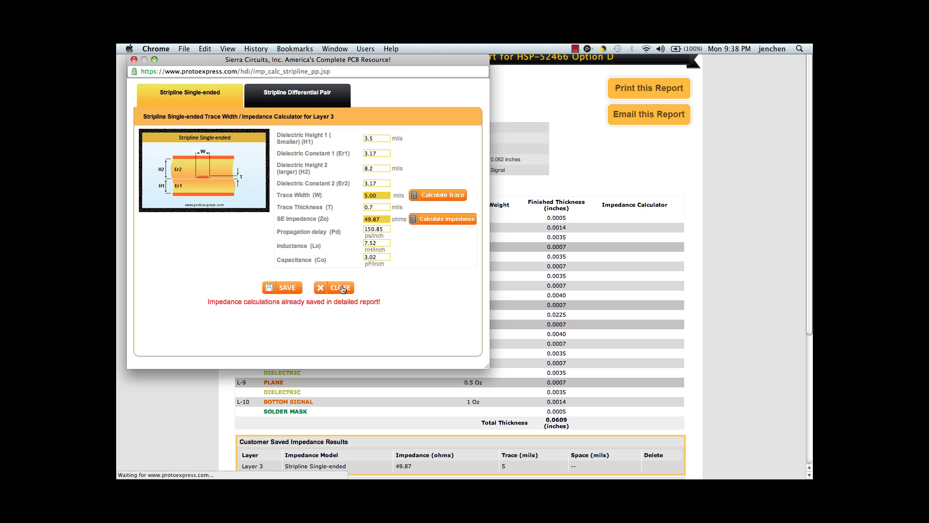
click(611, 344)
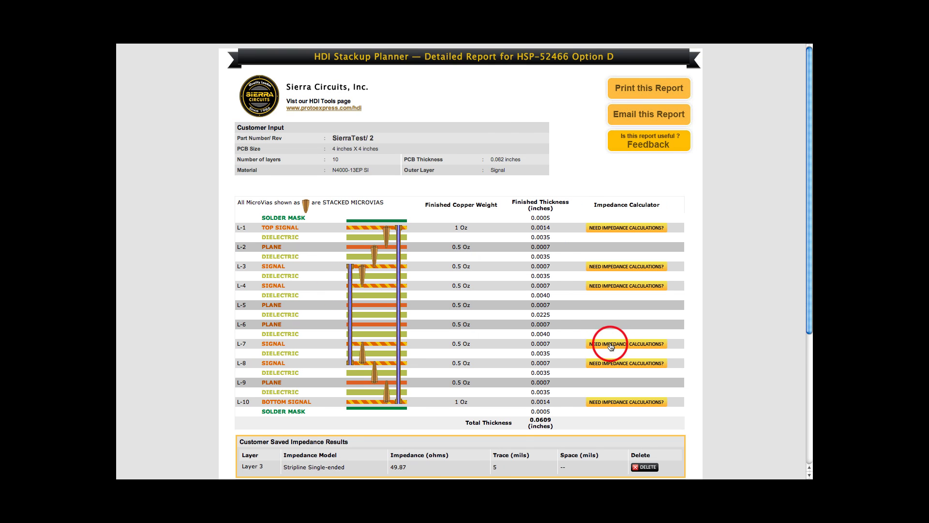
click(276, 88)
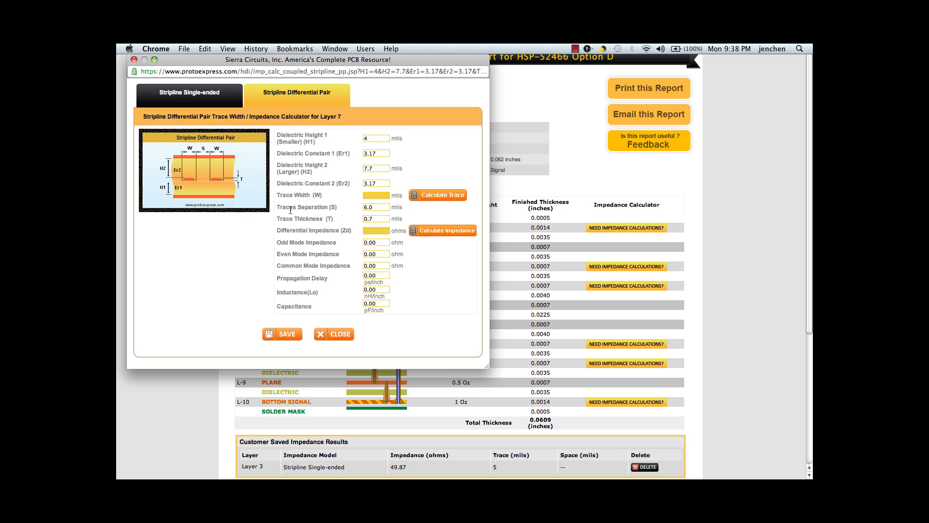
click(372, 195)
click(438, 231)
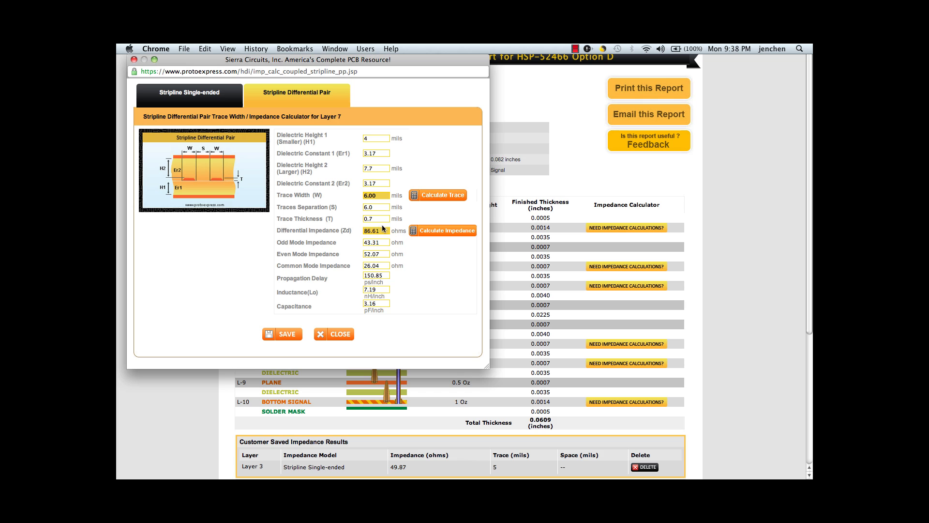
click(285, 337)
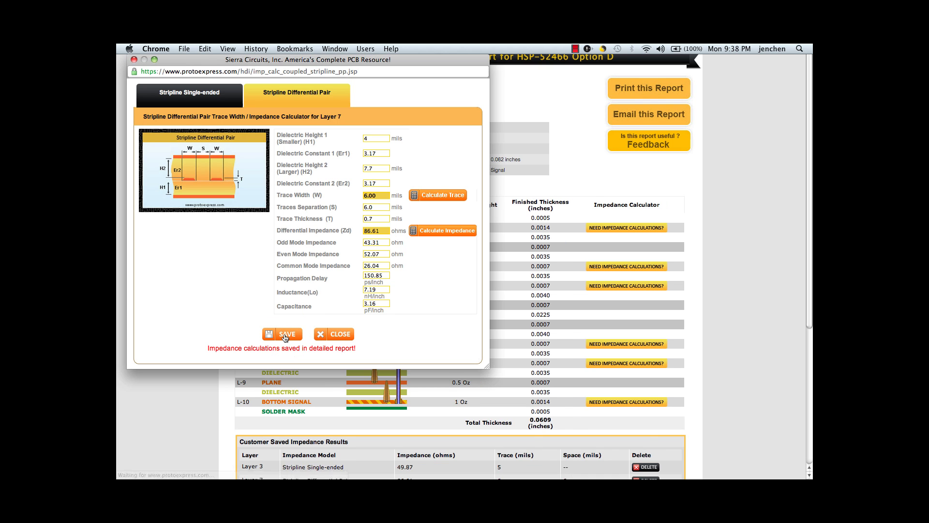
click(338, 334)
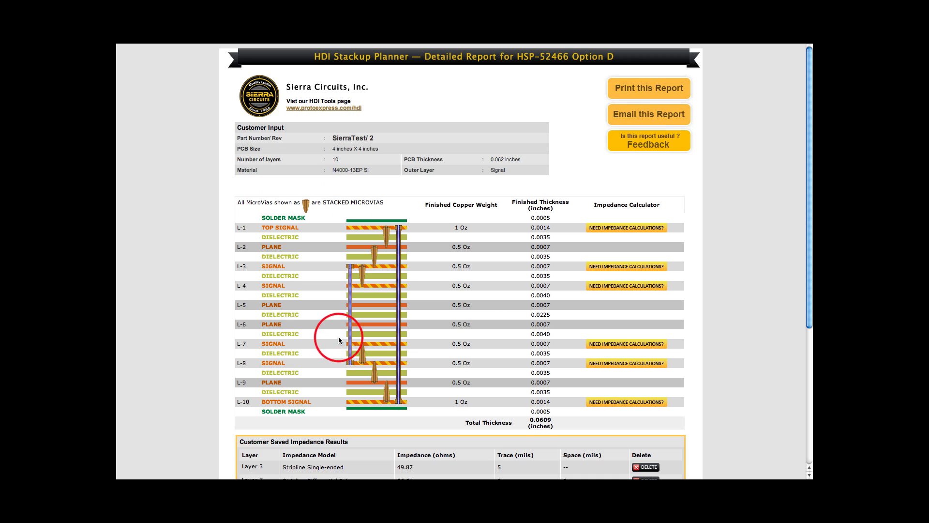
scroll(341, 344, down, 3)
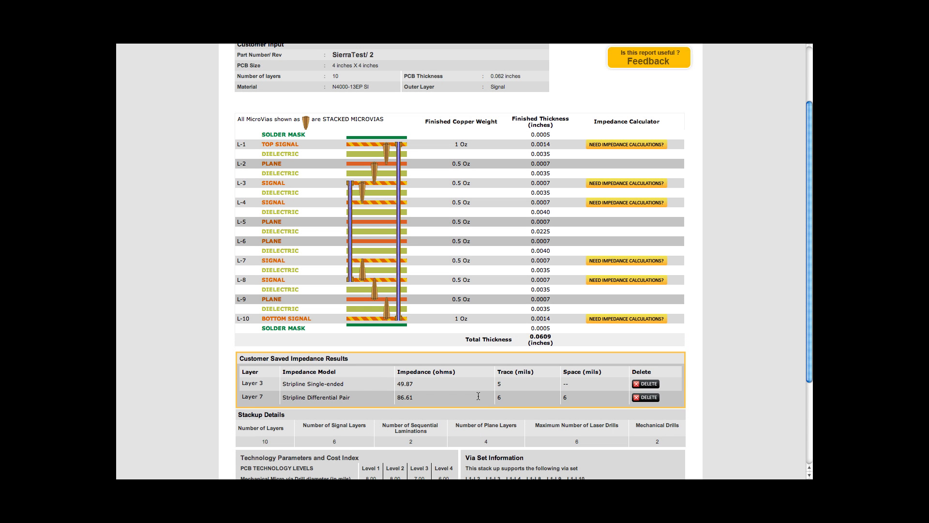
scroll(703, 396, up, 4)
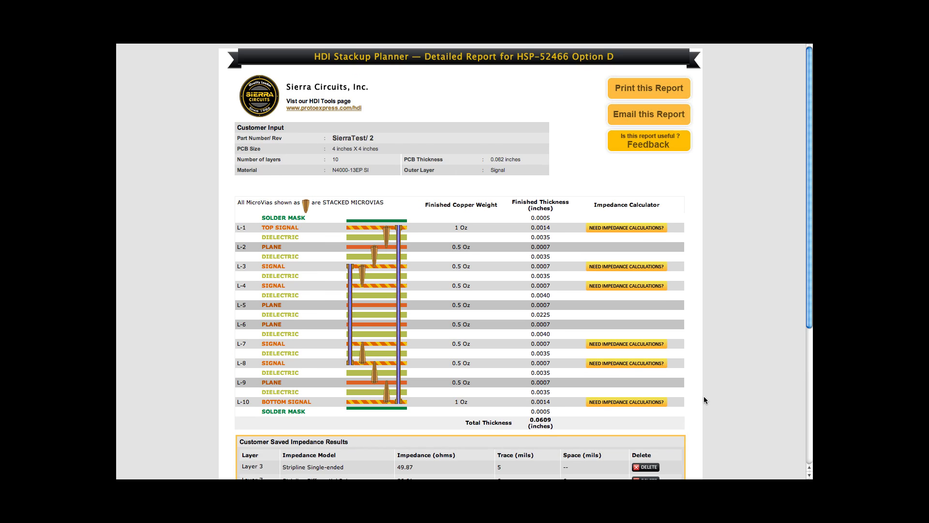